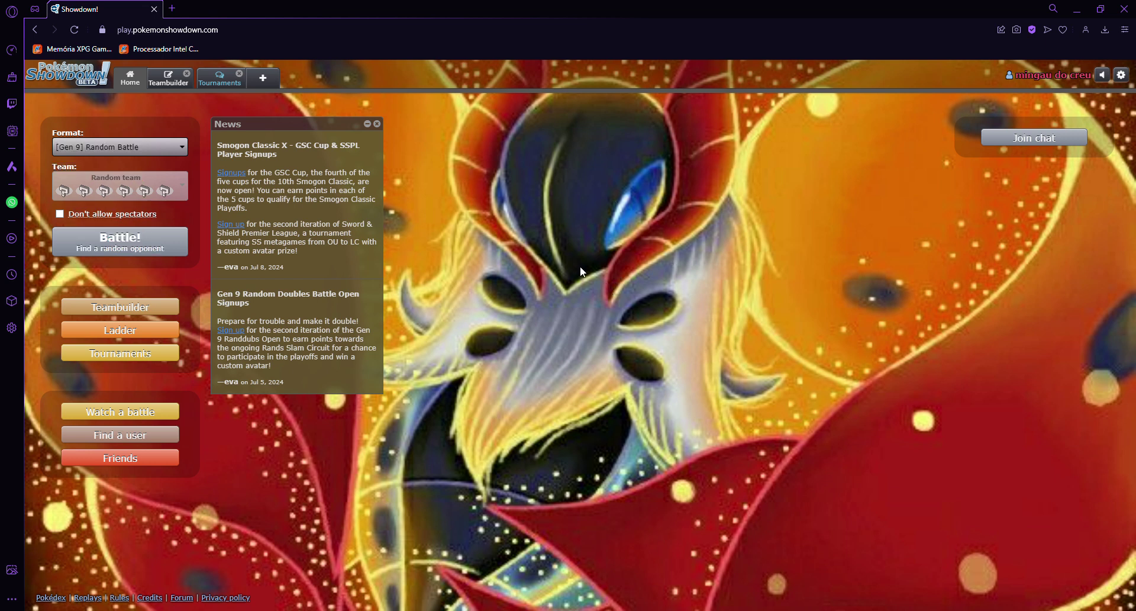
Open the teambuilder, display the first Volcarona's EVs and leave the Tournaments chat room.
click(159, 79)
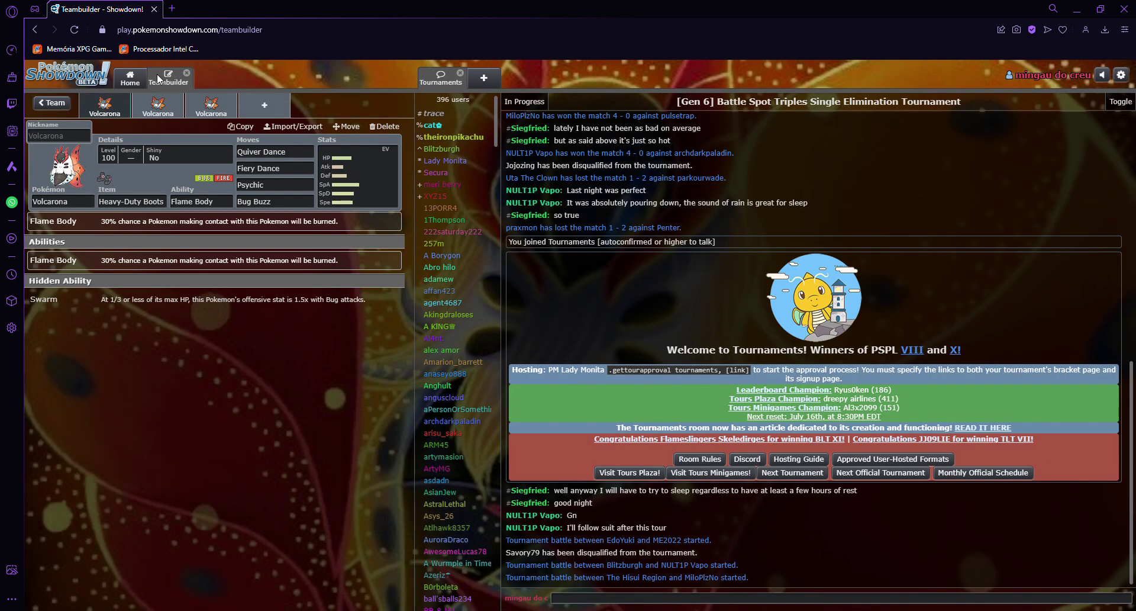
click(378, 181)
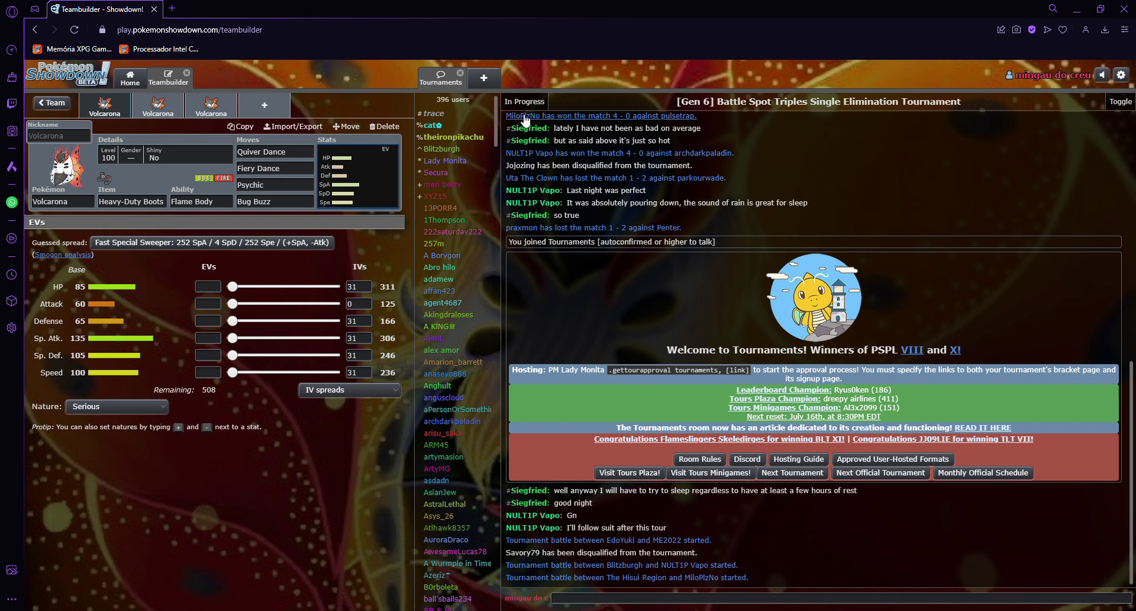
click(460, 73)
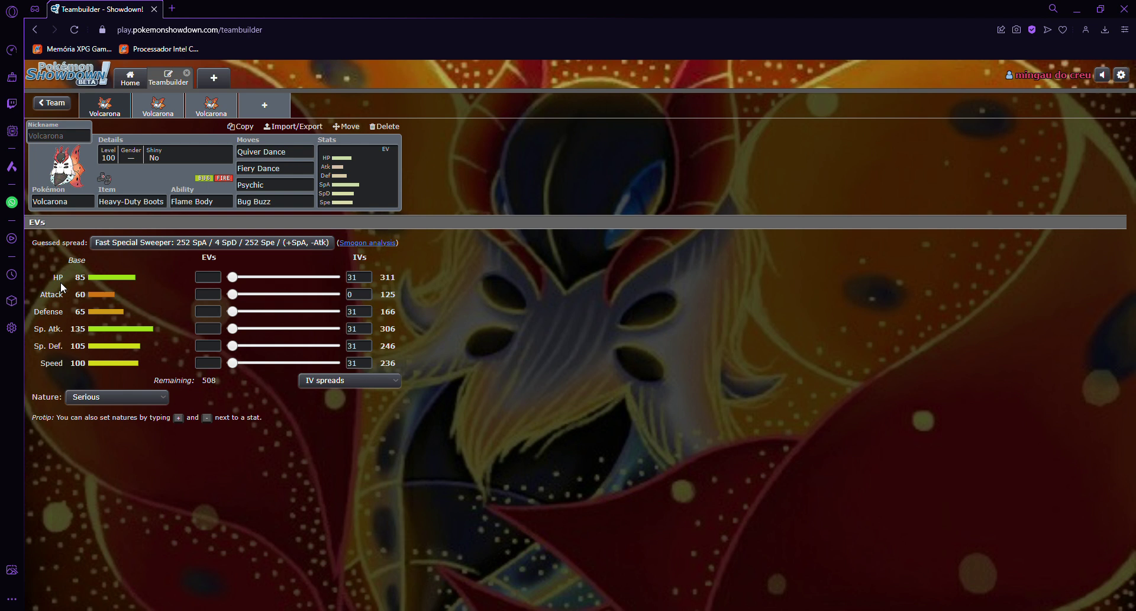
Give the first Volcarona the suggested 252 SpA / 4 SpD / 252 Spe spread with a Timid nature, and make it shiny.
click(193, 243)
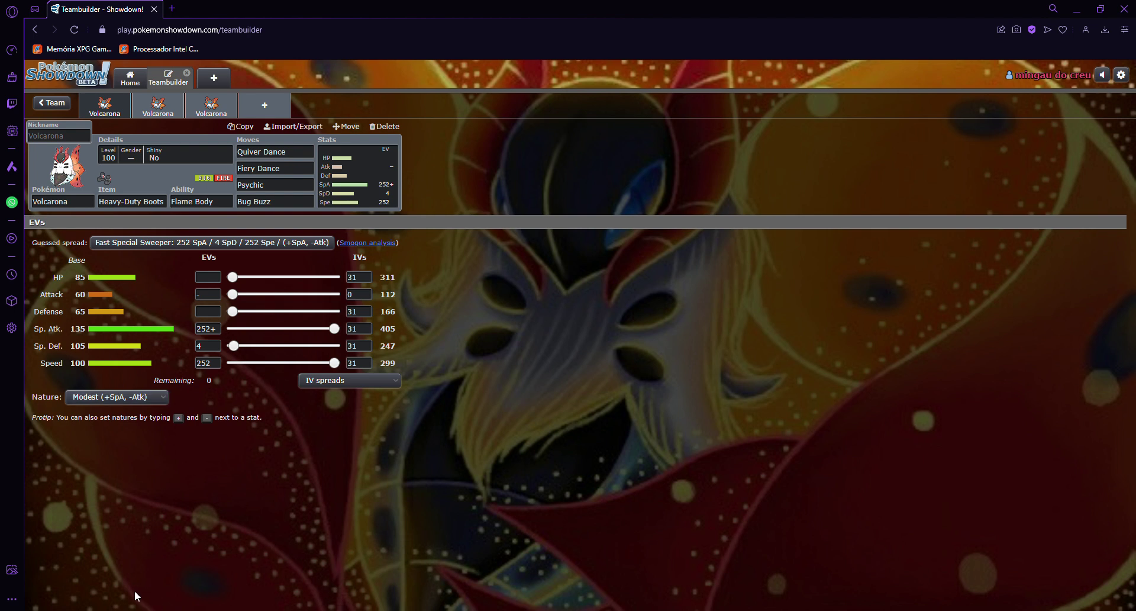
key(t)
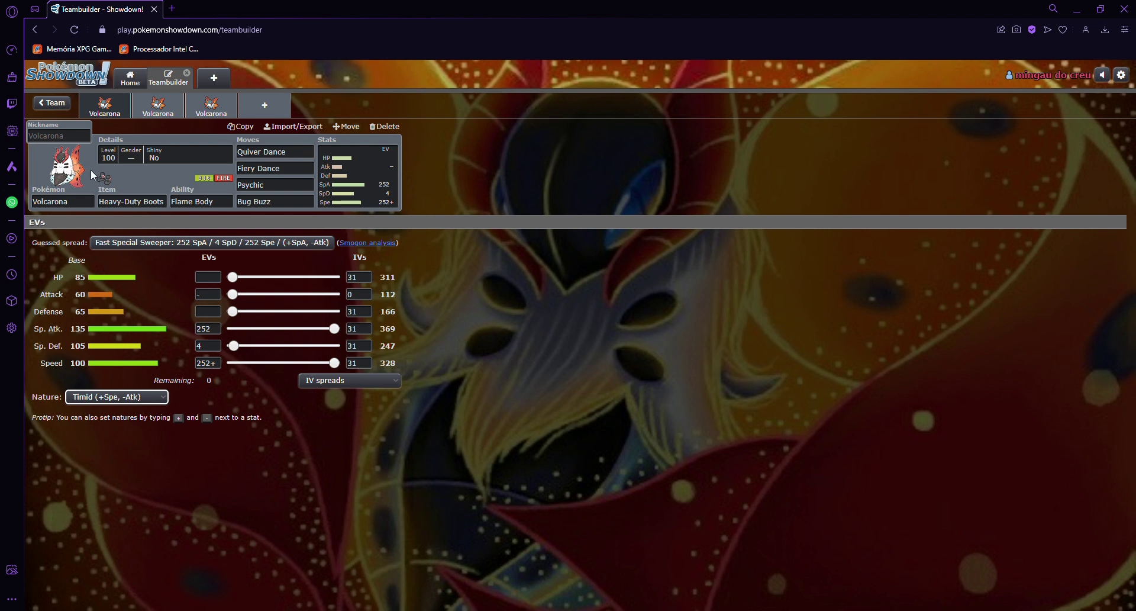
click(119, 156)
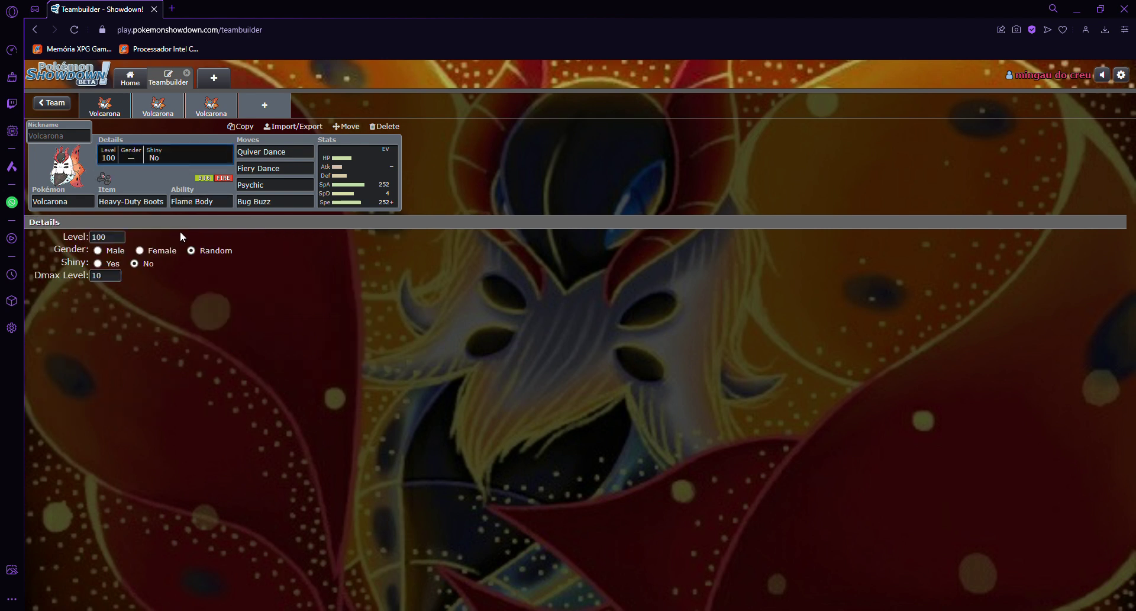
click(107, 263)
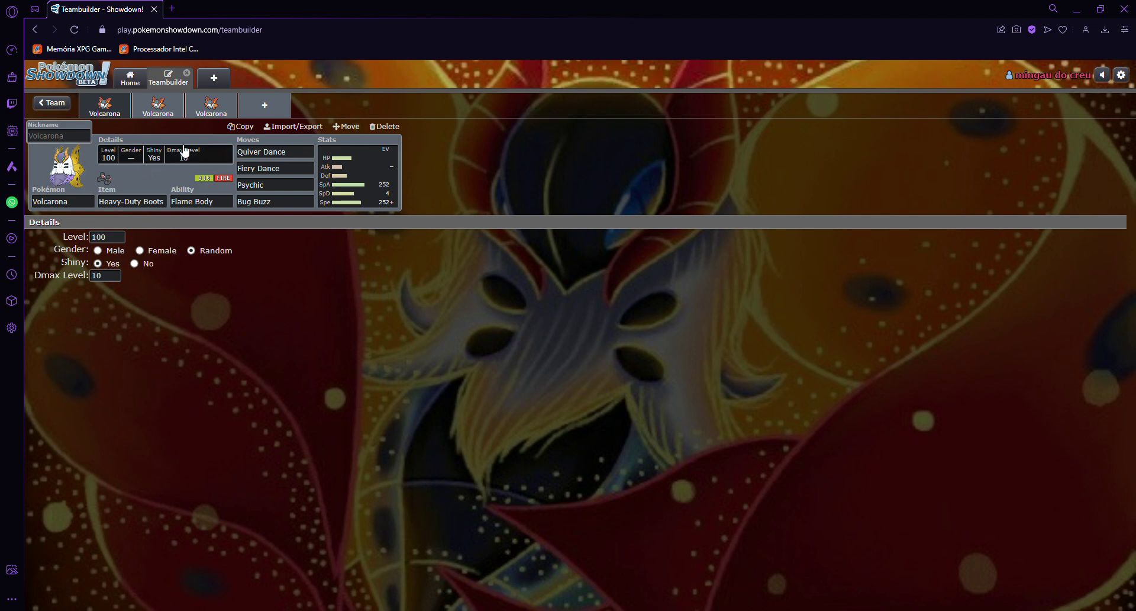
Review the first Volcarona's held item, ability and first three moves with their descriptions.
click(155, 204)
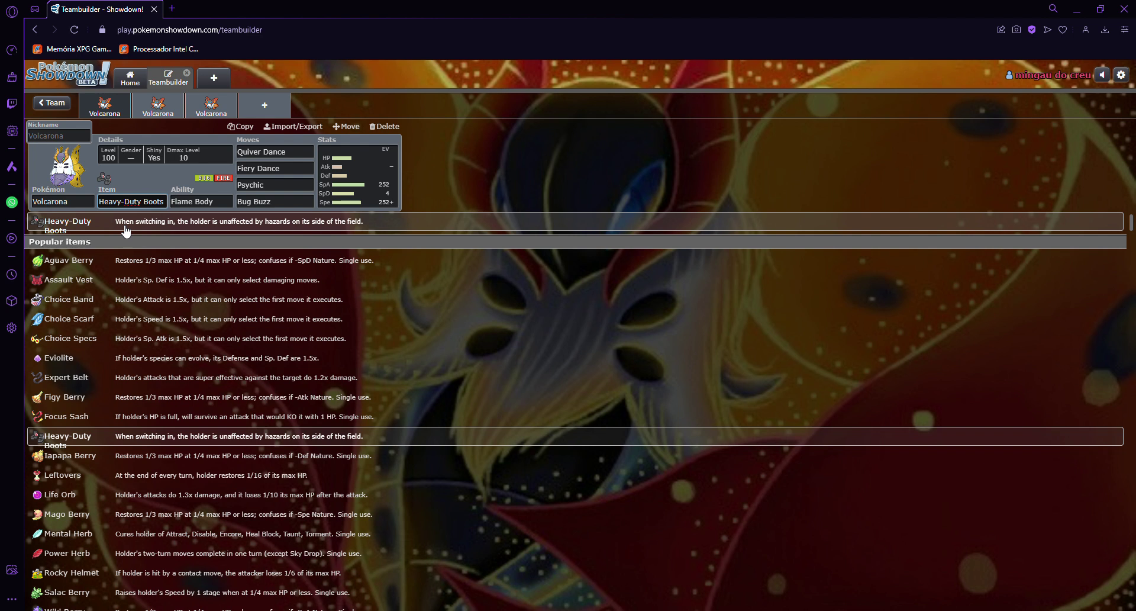
click(213, 203)
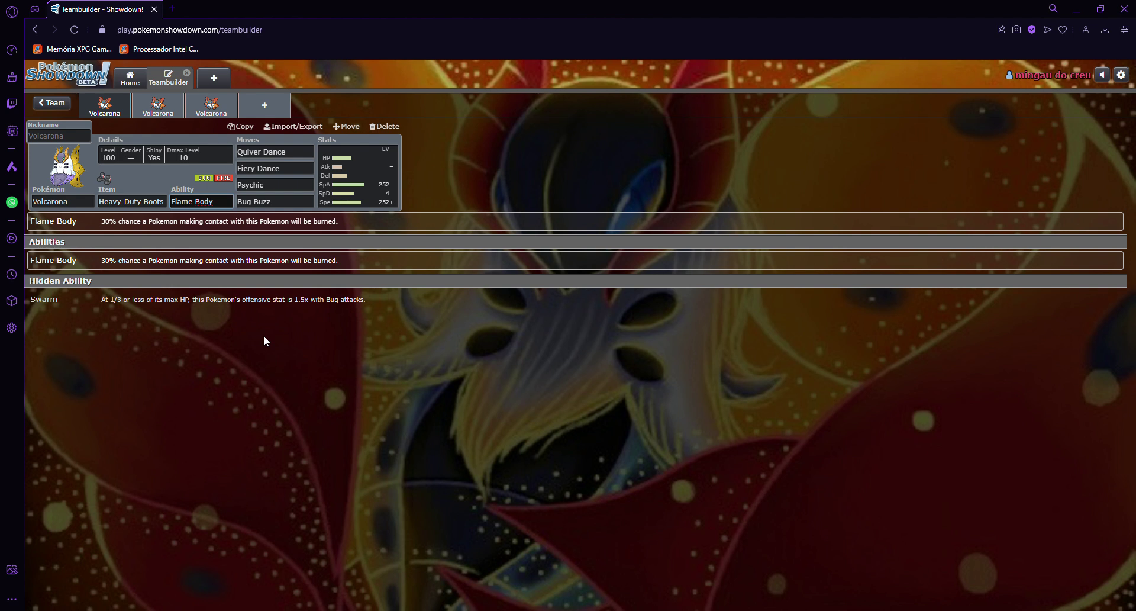
click(453, 198)
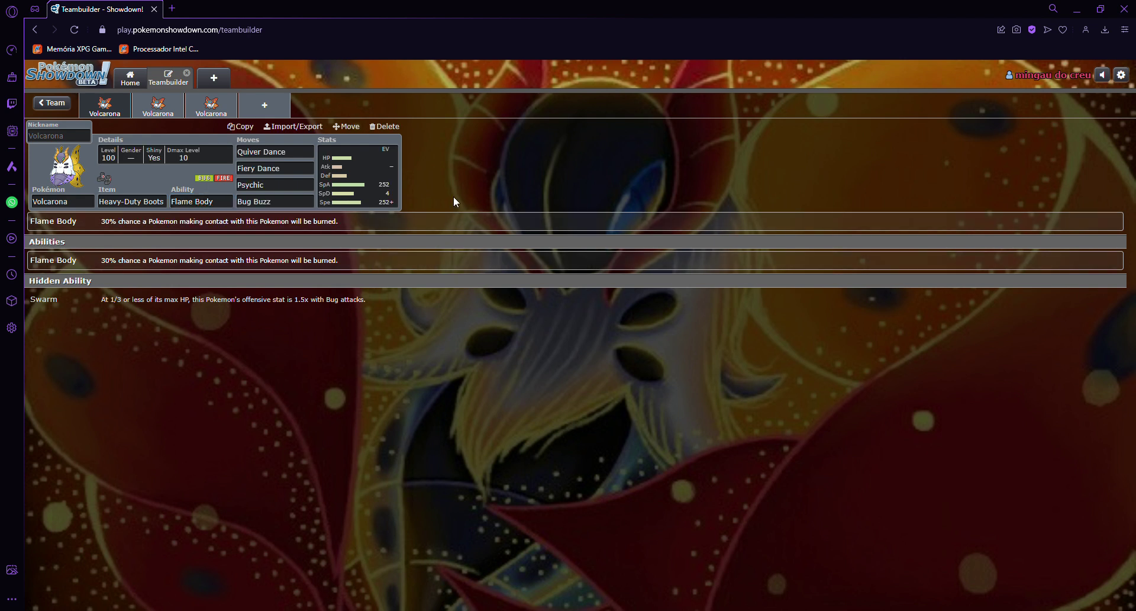
click(286, 172)
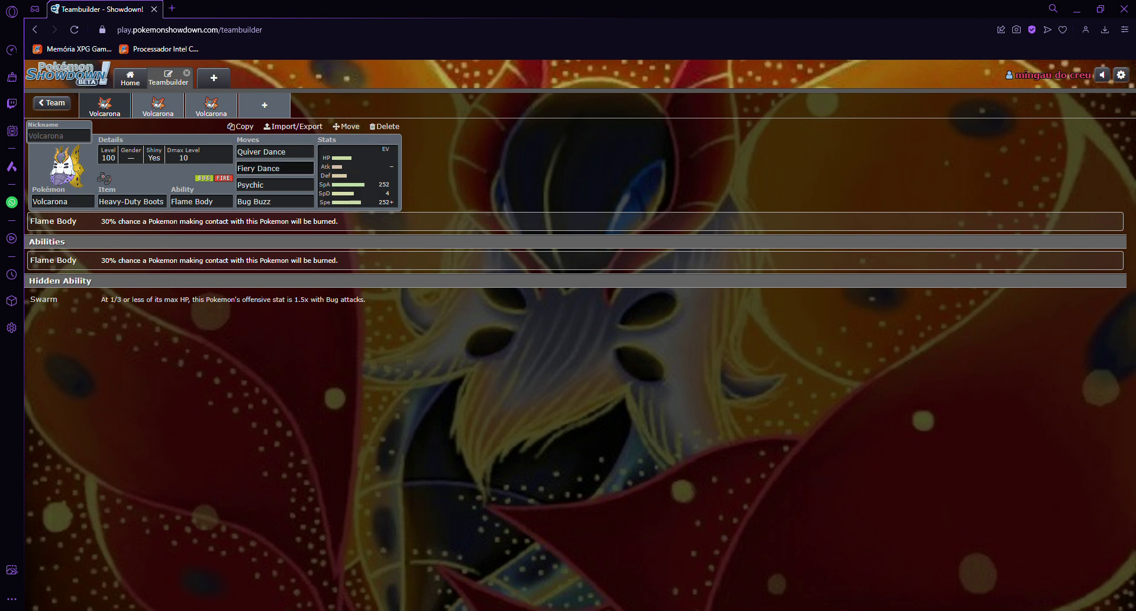
click(261, 157)
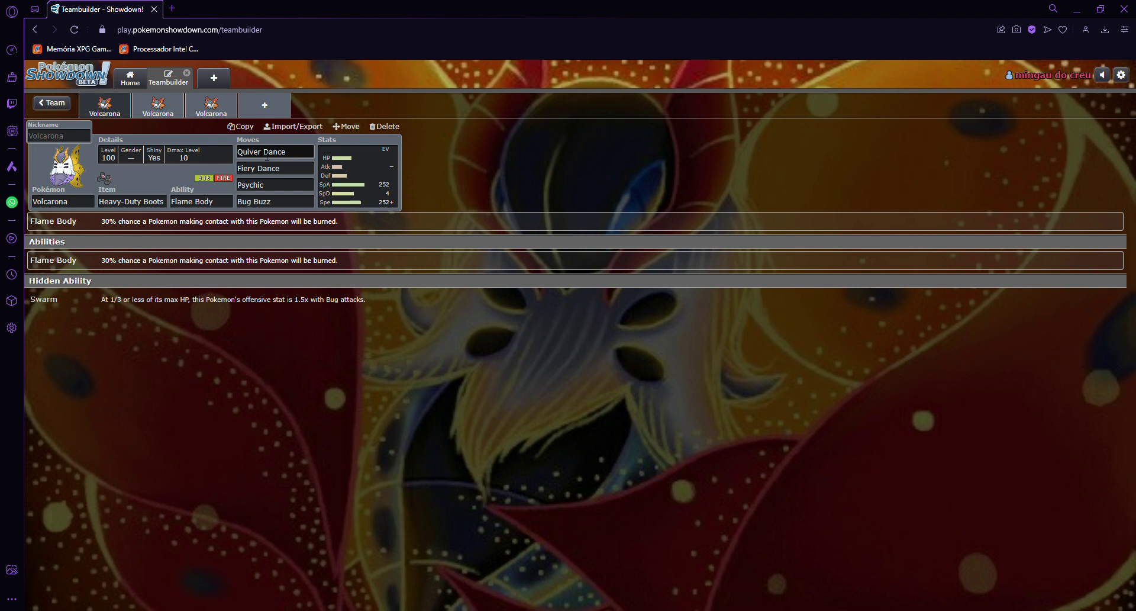
click(299, 160)
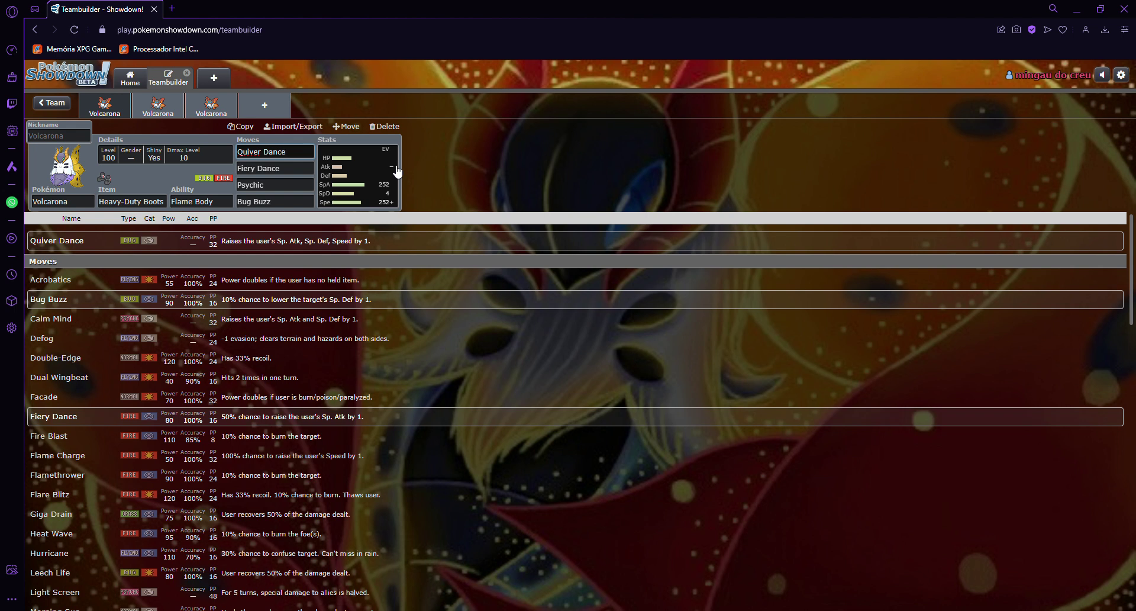
click(308, 172)
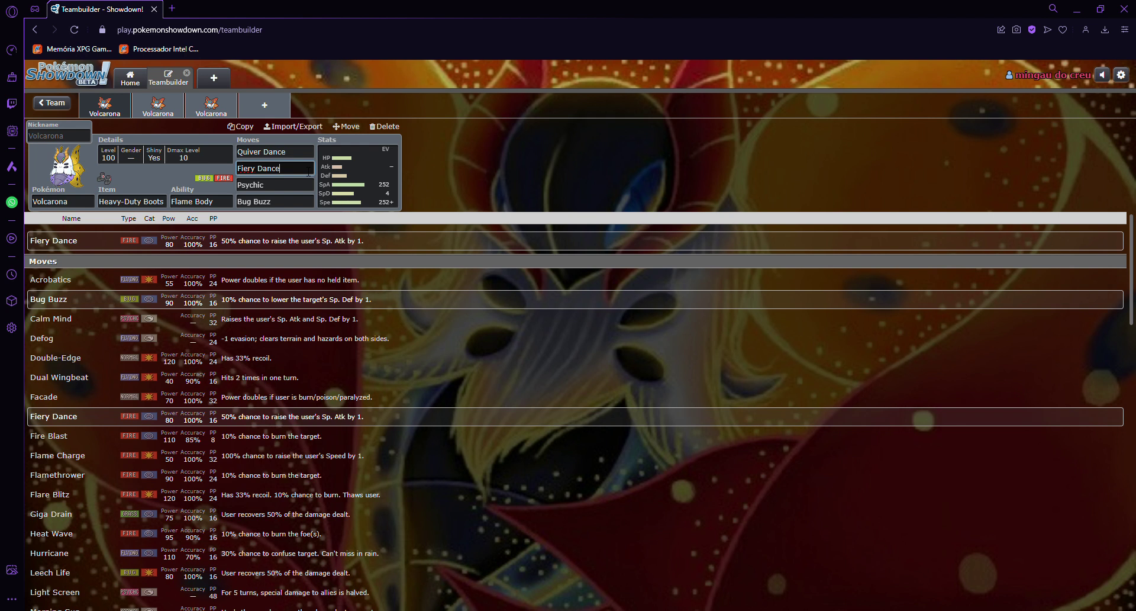
click(301, 185)
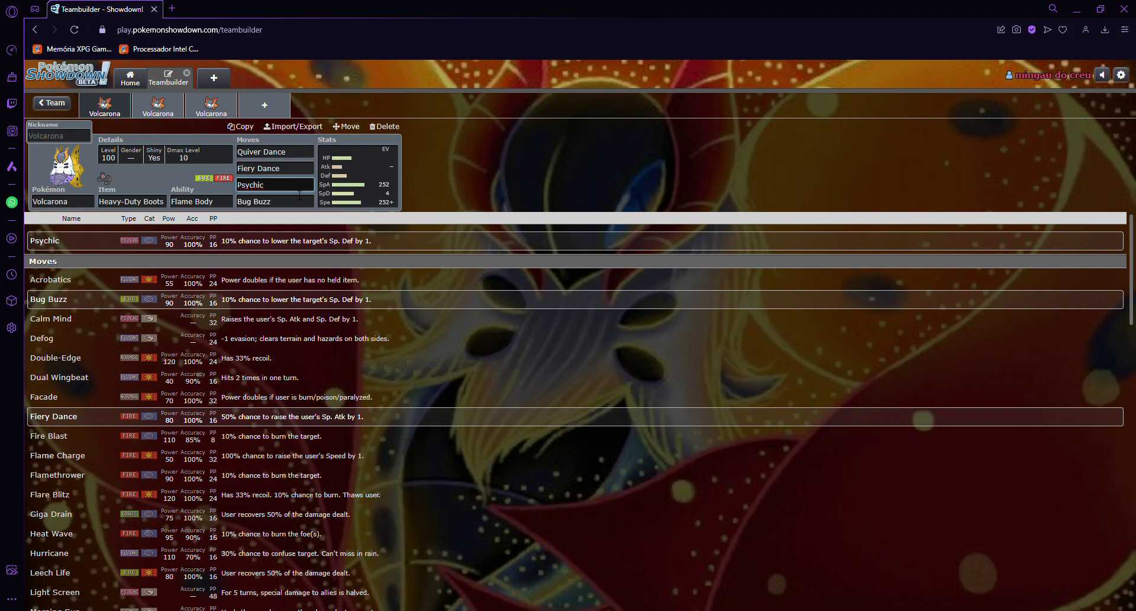
Replace the first Volcarona's fourth move, Bug Buzz, with Giga Drain.
click(300, 201)
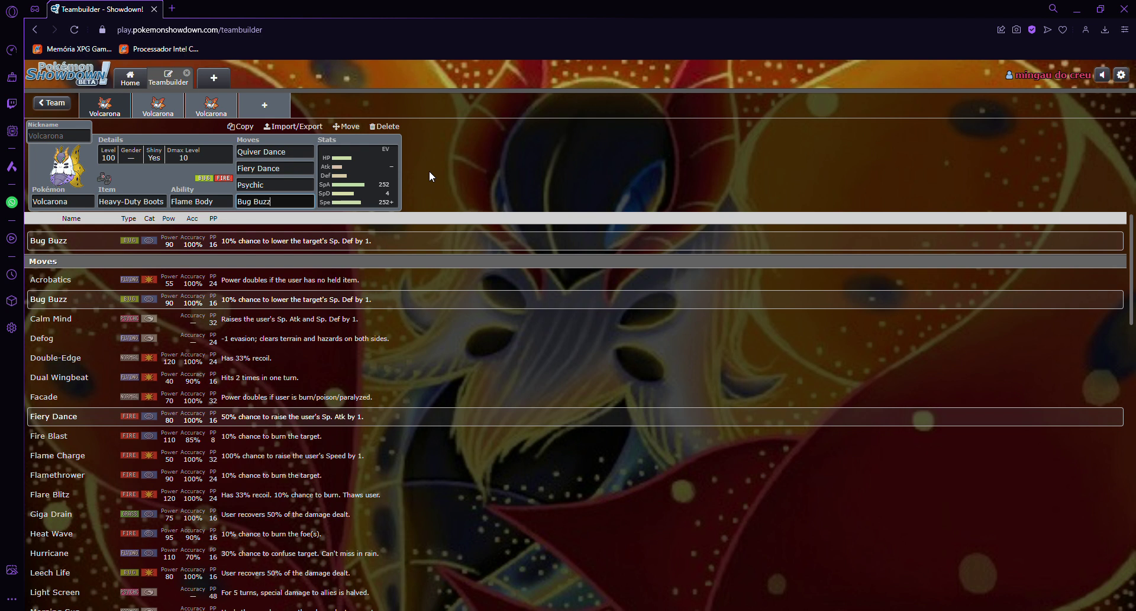
key(BackSpace)
key(BackSpace)
key(BackSpace)
key(BackSpace)
key(BackSpace)
key(BackSpace)
key(BackSpace)
key(BackSpace)
text(Gi)
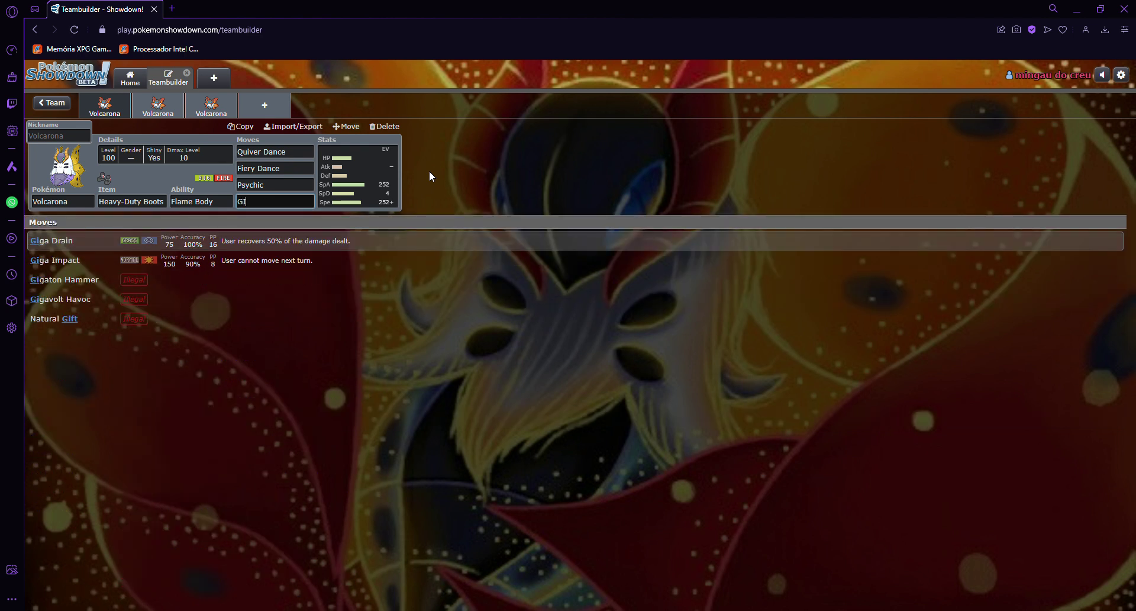
click(424, 244)
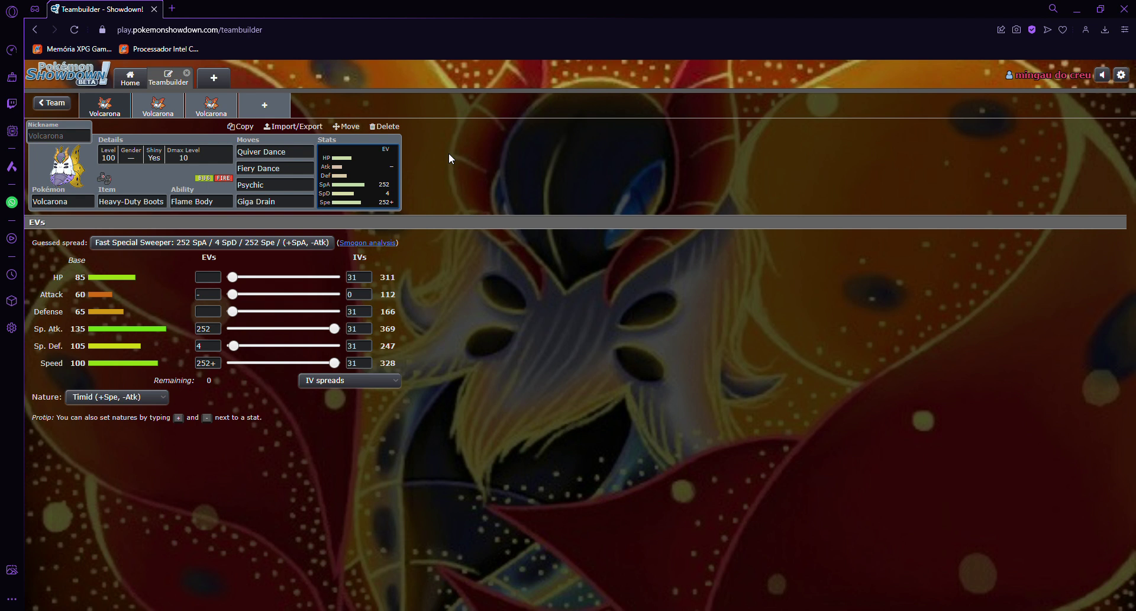
Switch to the second Volcarona and set its ability to Swarm.
click(157, 106)
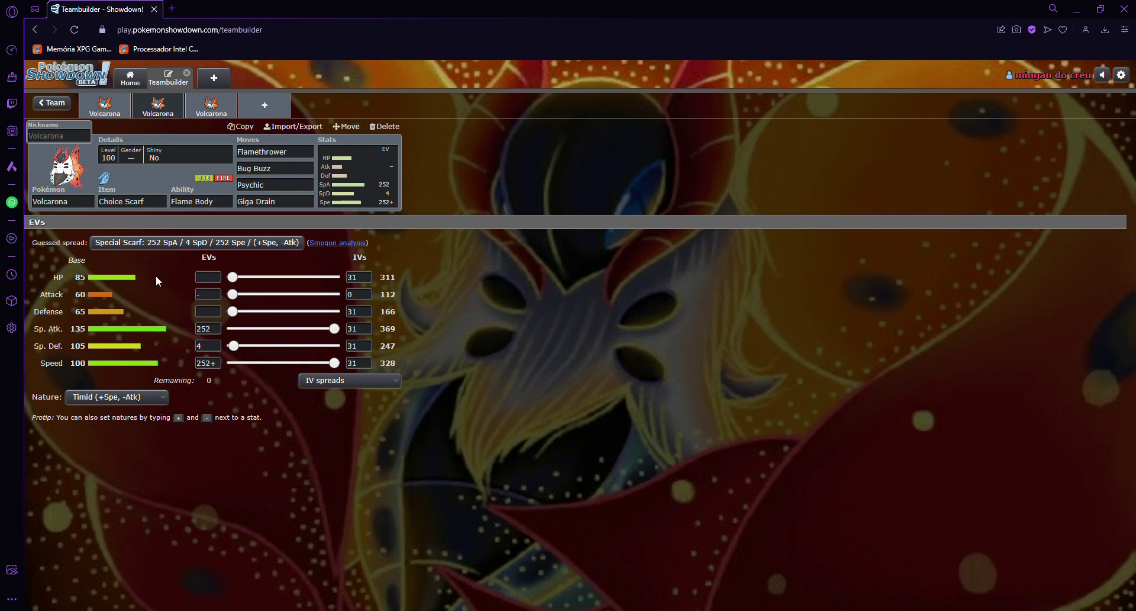
click(195, 201)
click(242, 299)
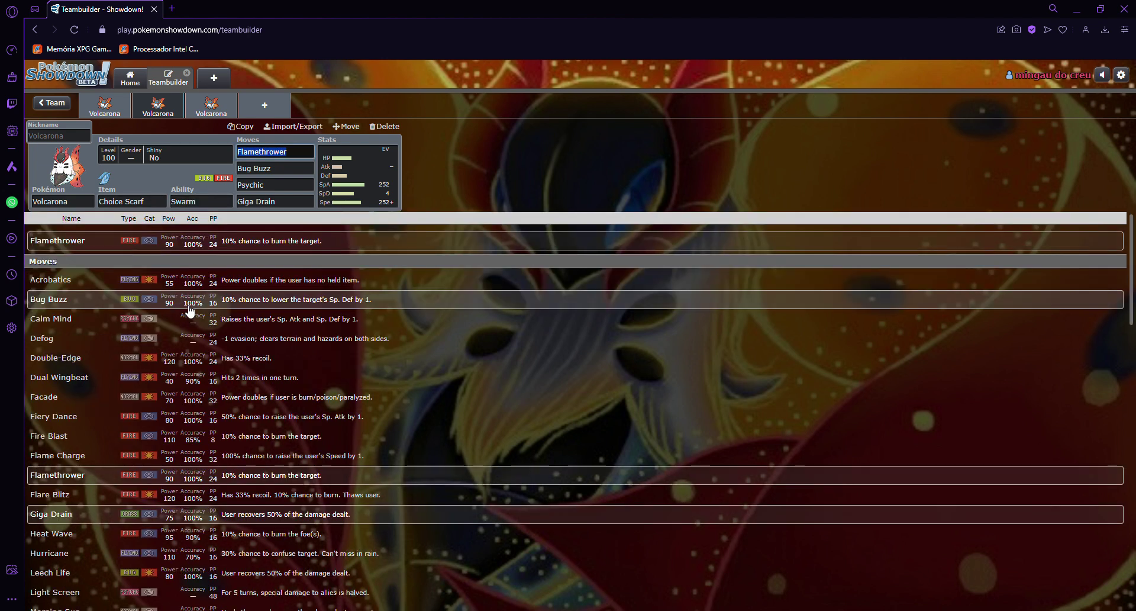
Review each of the second Volcarona's four moves and its EV spread.
click(425, 139)
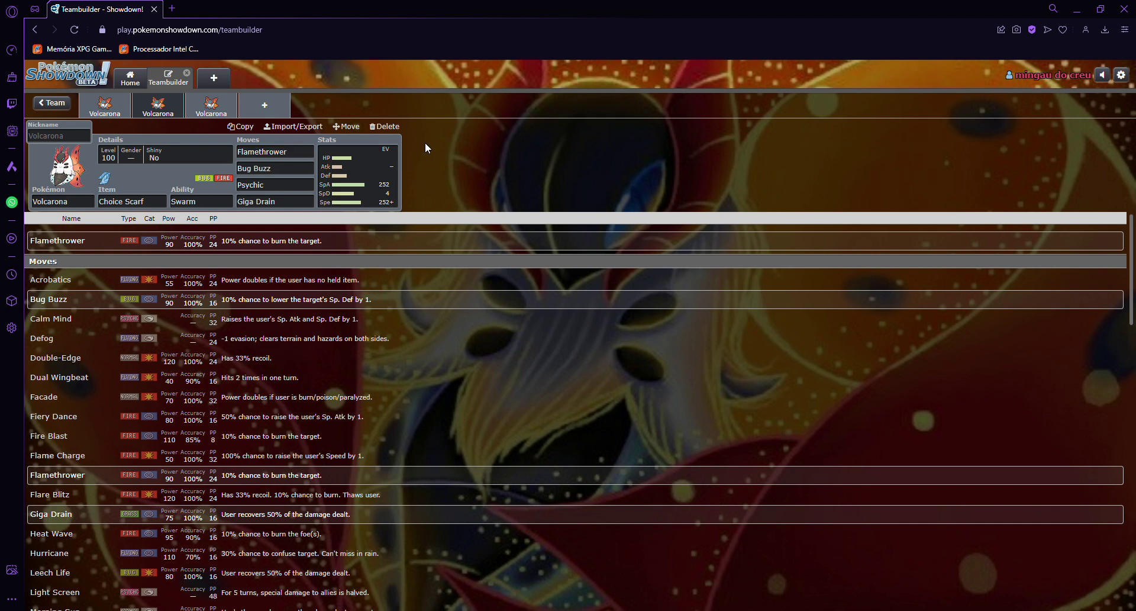
click(301, 158)
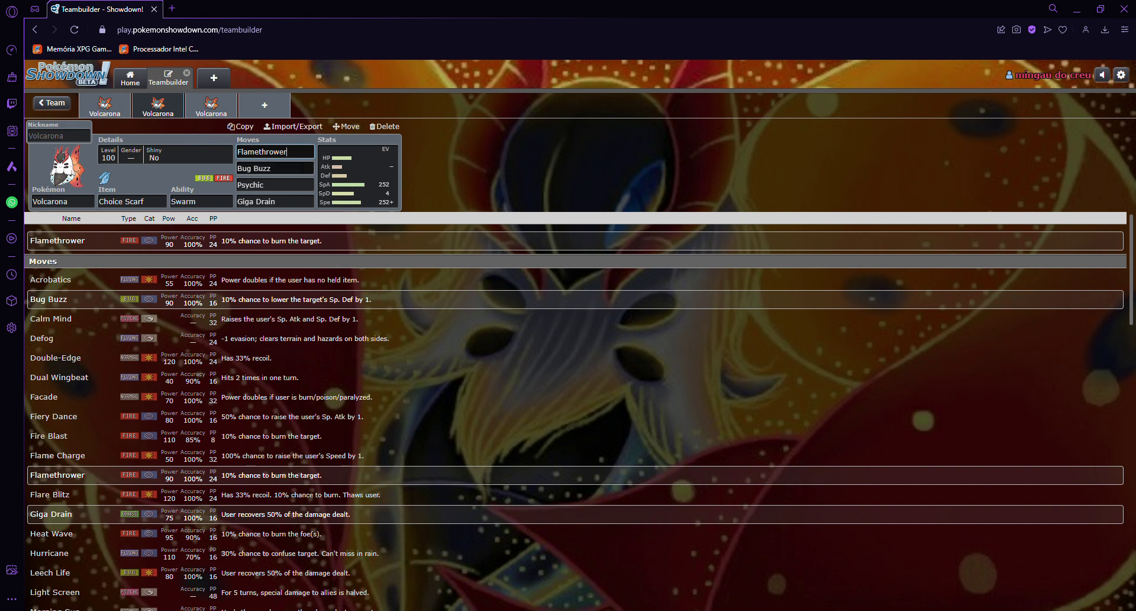
click(303, 171)
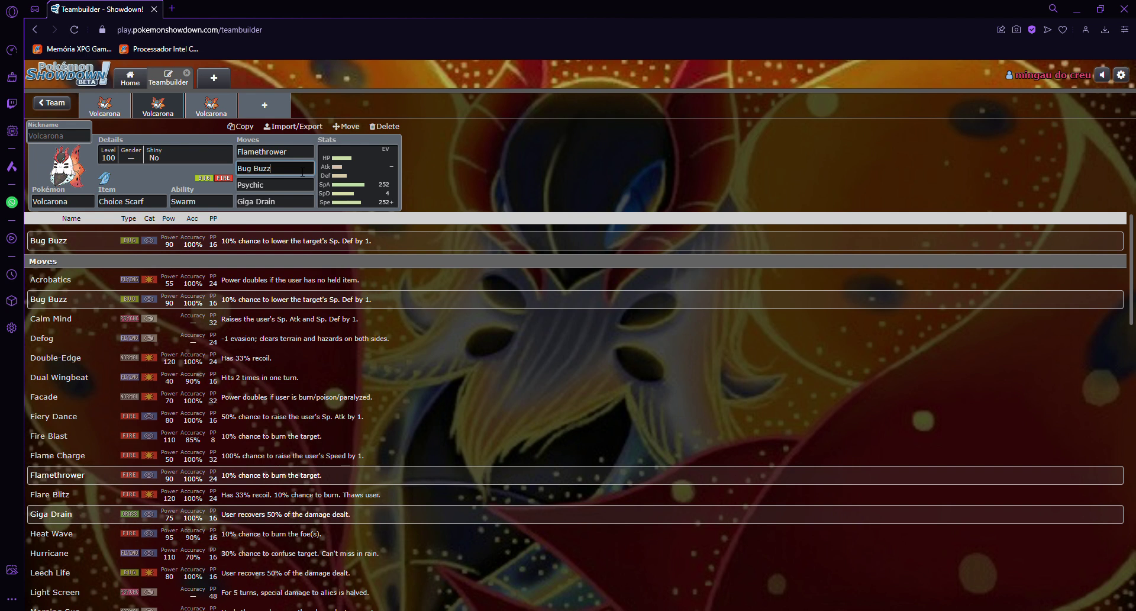
key(Tab)
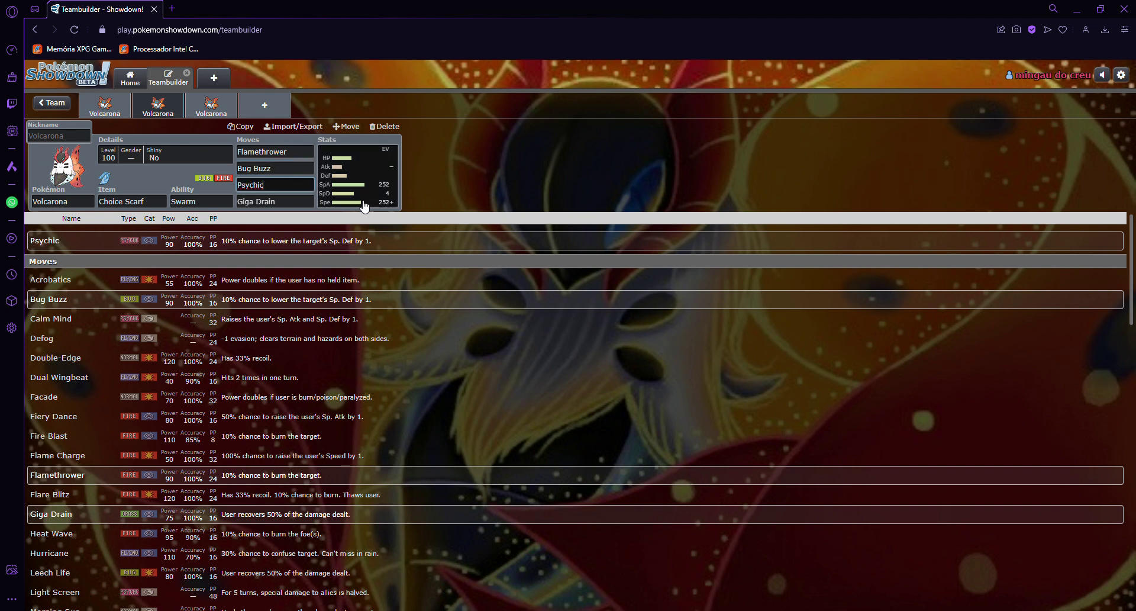
key(Tab)
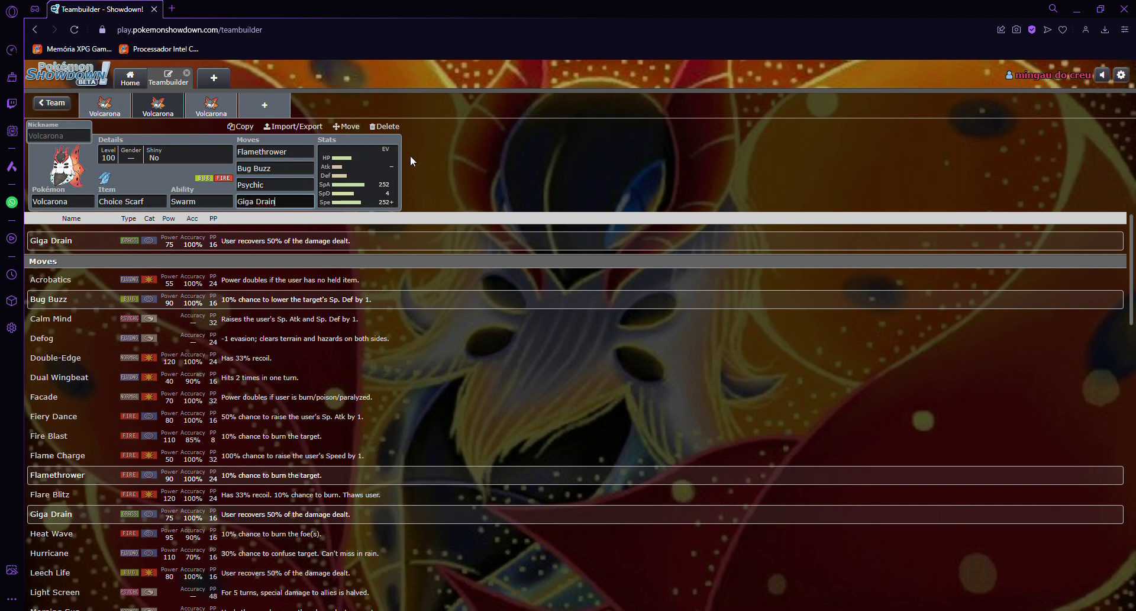
click(376, 178)
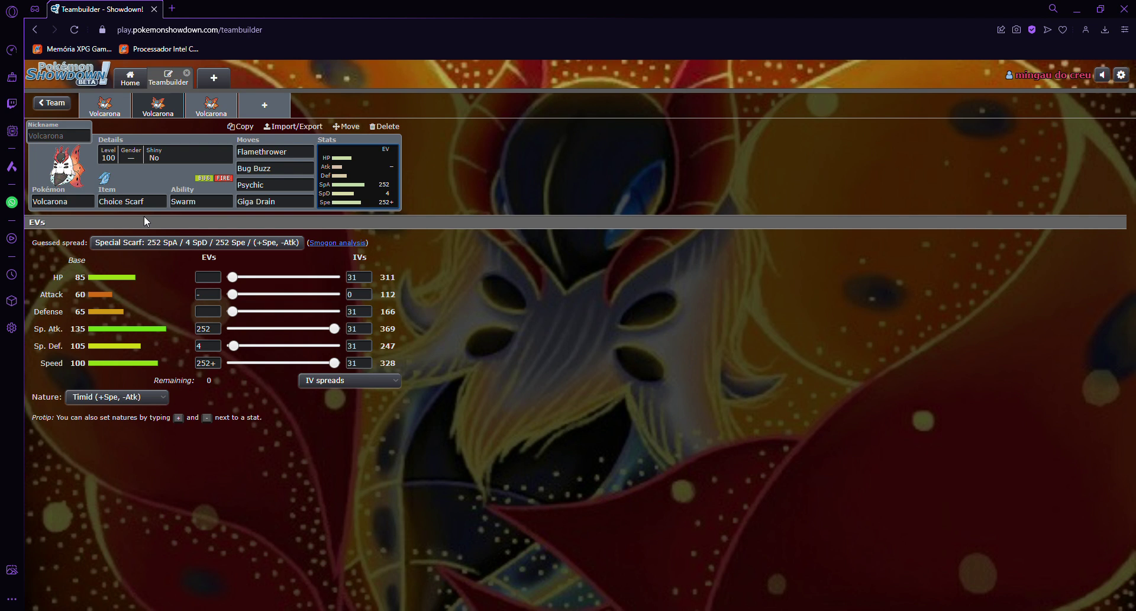
Replace the second Volcarona's first move, Flamethrower, with Fiery Dance.
click(286, 154)
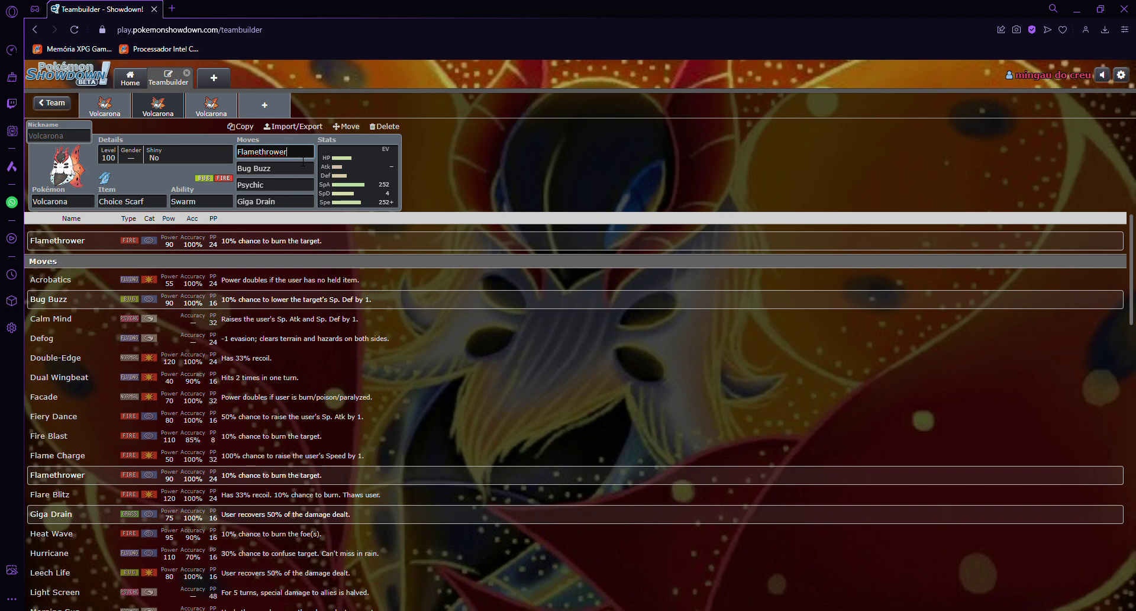
key(BackSpace)
key(BackSpace)
key(BackSpace)
key(BackSpace)
key(BackSpace)
key(BackSpace)
key(BackSpace)
key(BackSpace)
key(BackSpace)
key(BackSpace)
key(BackSpace)
key(BackSpace)
text(F)
key(Down)
key(Return)
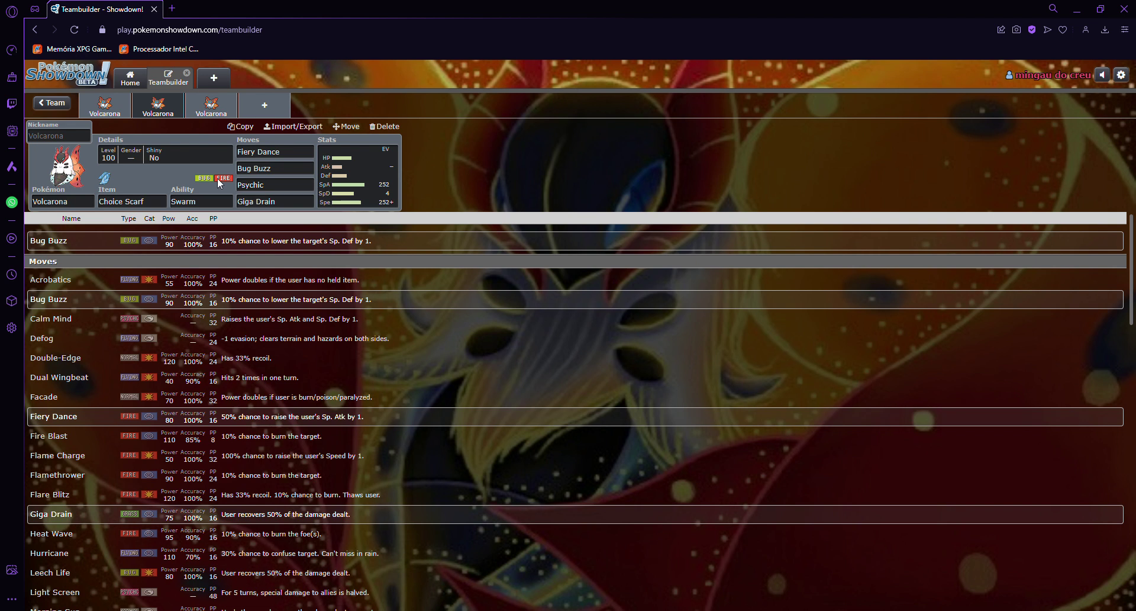
Change the second Volcarona's first move back to Flamethrower.
click(280, 157)
text(F)
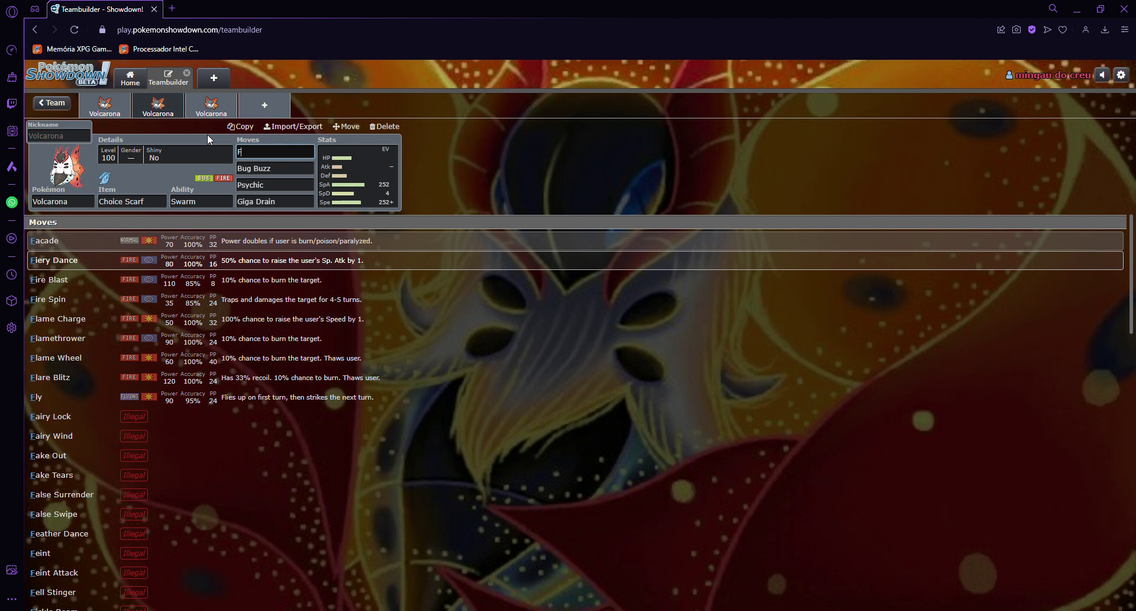
click(165, 339)
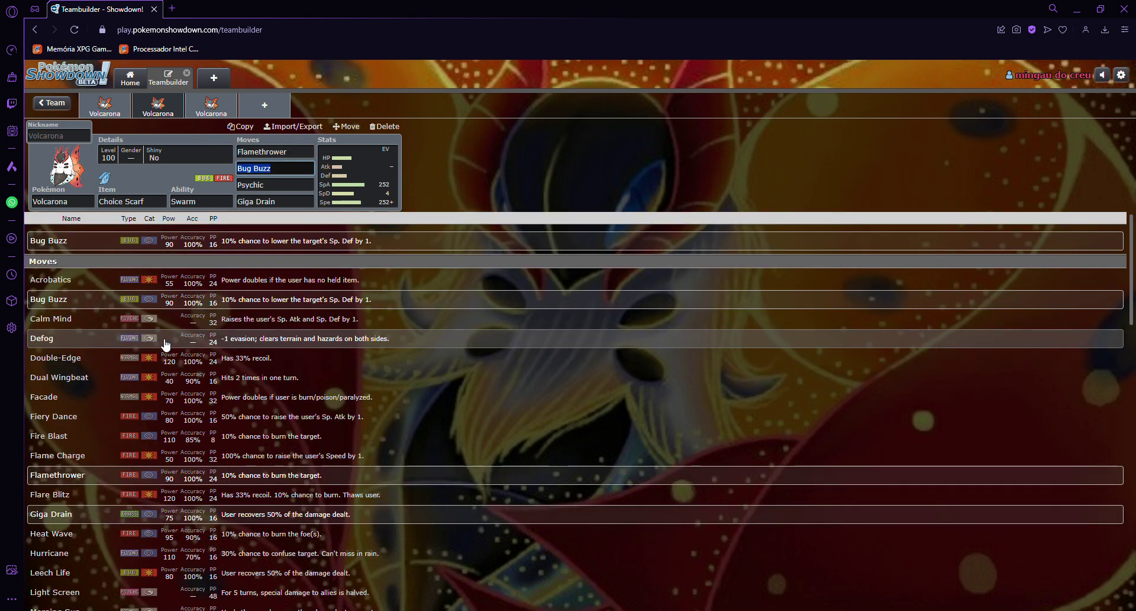
click(695, 196)
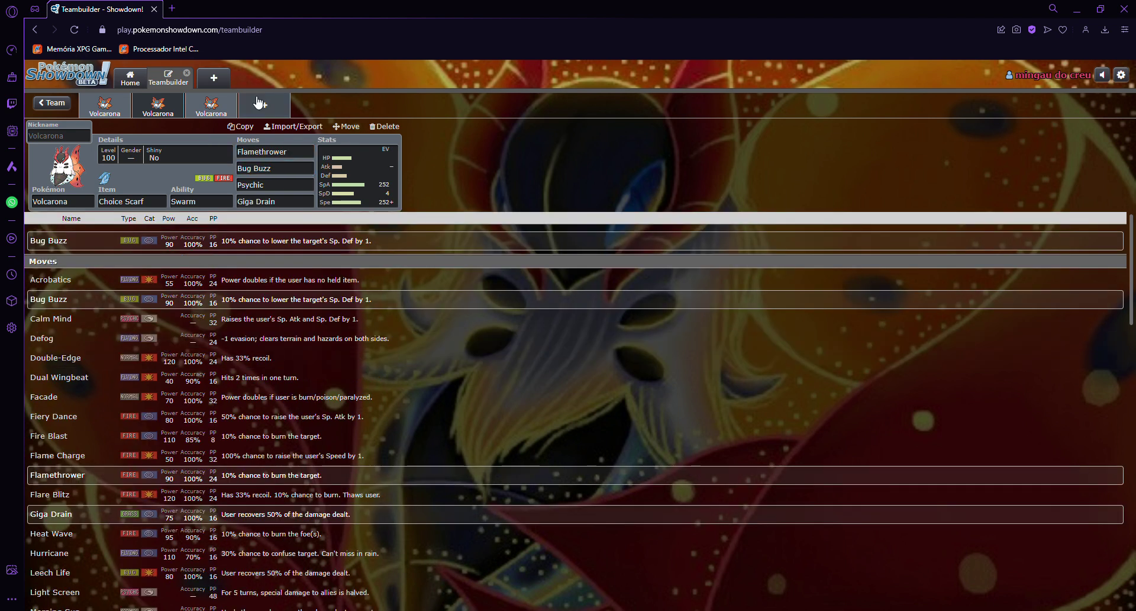
Examine the third Volcarona's moveset, starting with Roost, and compare it with the first Volcarona's set.
click(220, 105)
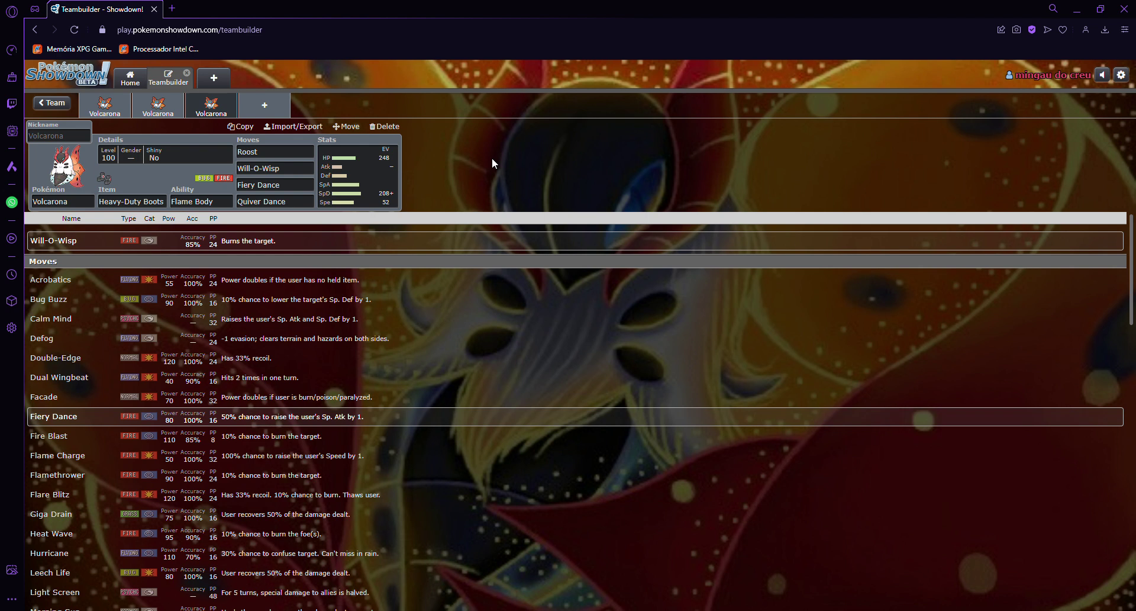
click(261, 151)
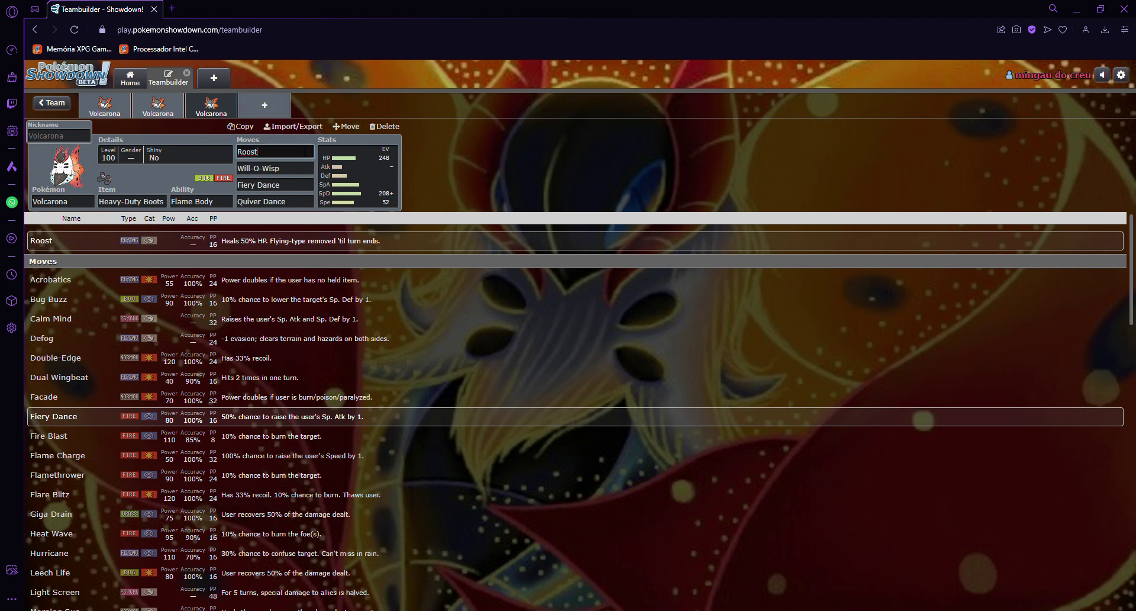
click(111, 112)
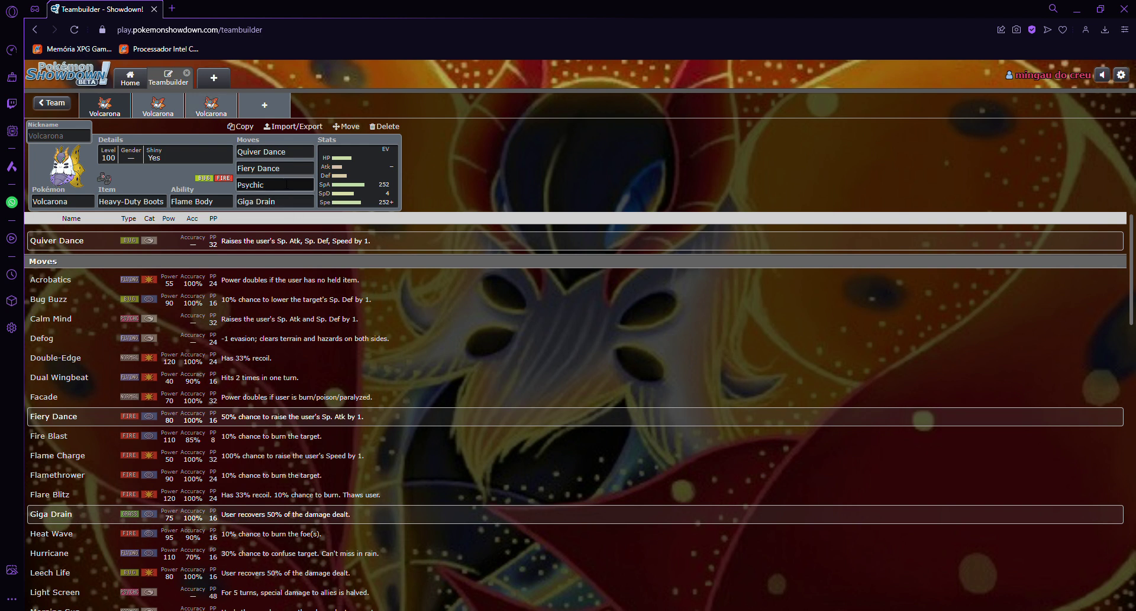
click(231, 108)
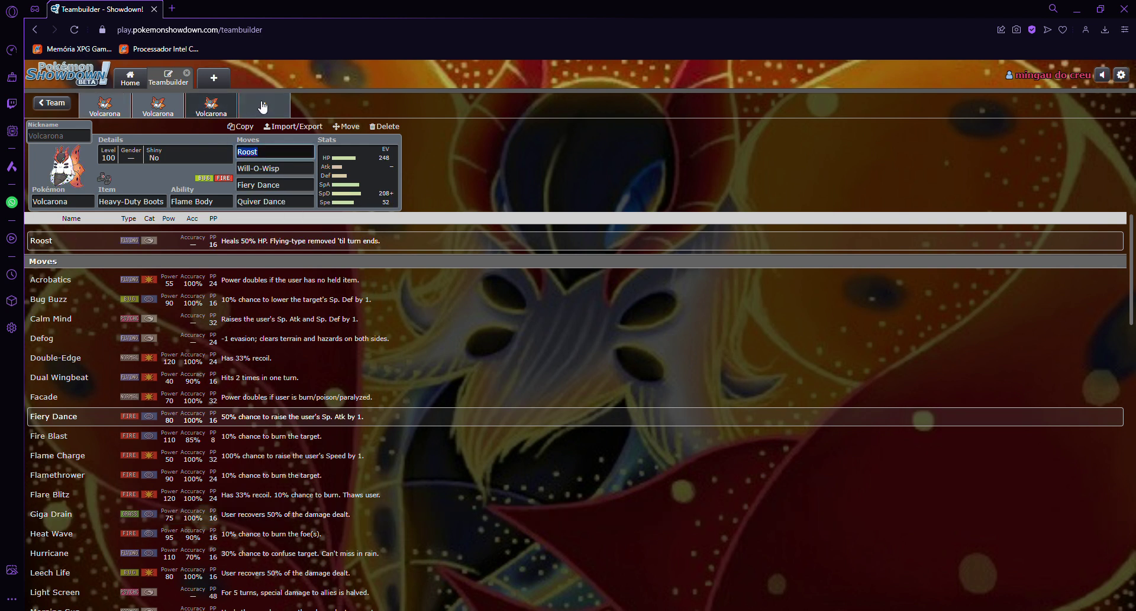
click(451, 161)
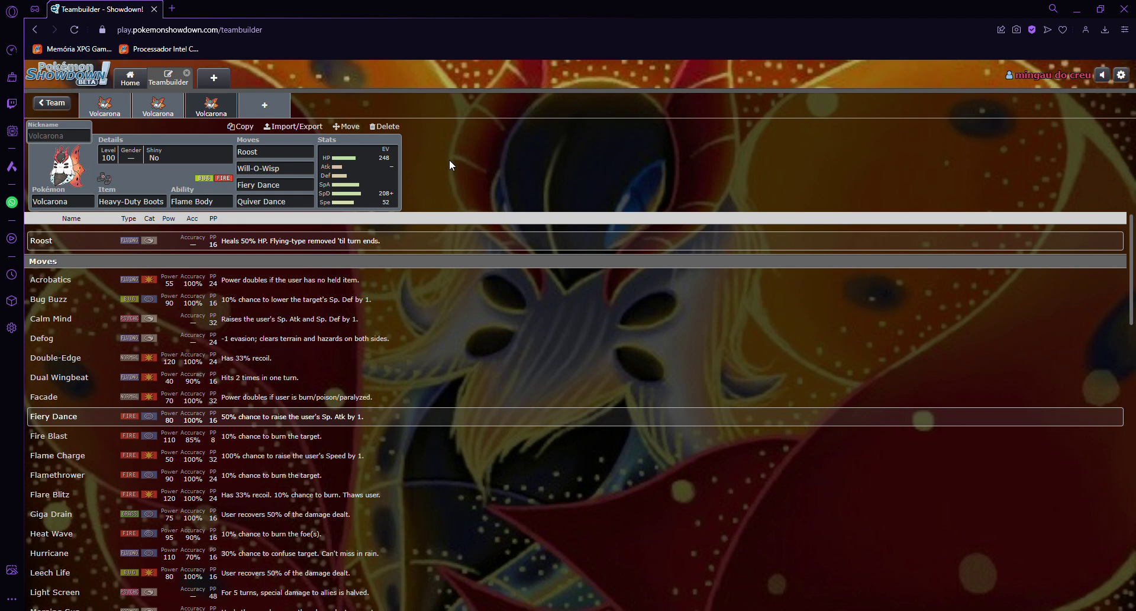
Review the third Volcarona's EV spread, focusing on HP and Speed, and return to the home page.
click(386, 178)
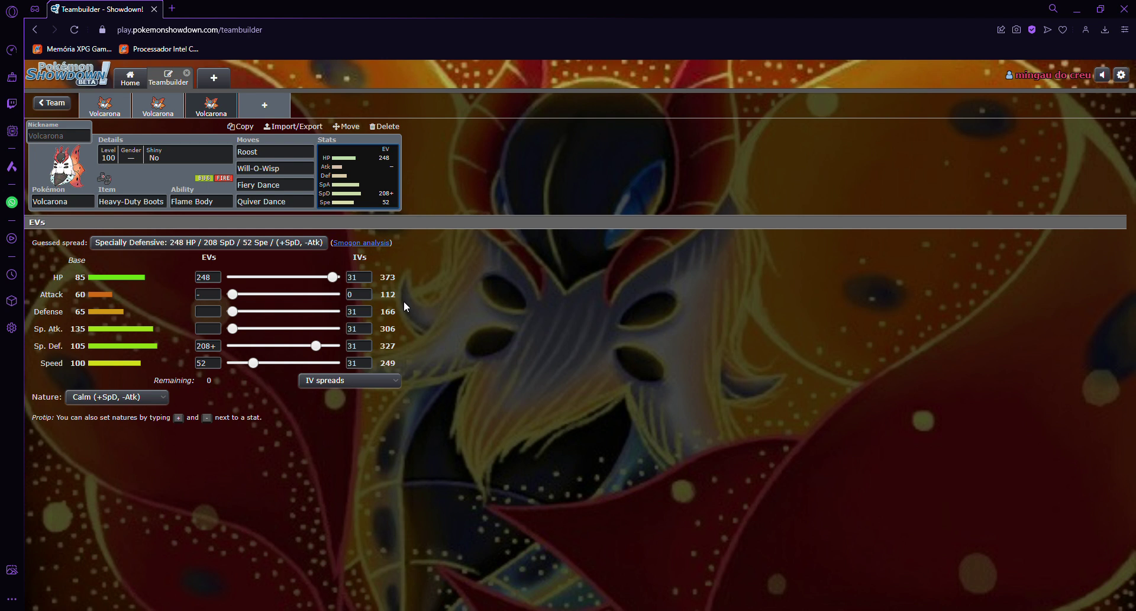
click(207, 277)
click(208, 277)
click(202, 363)
click(135, 81)
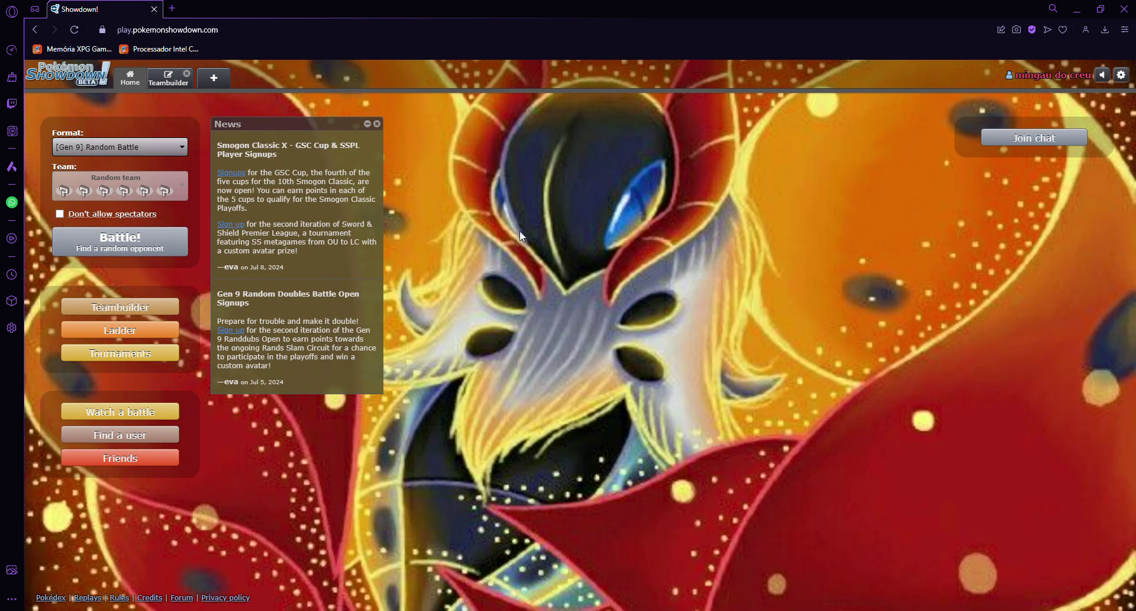